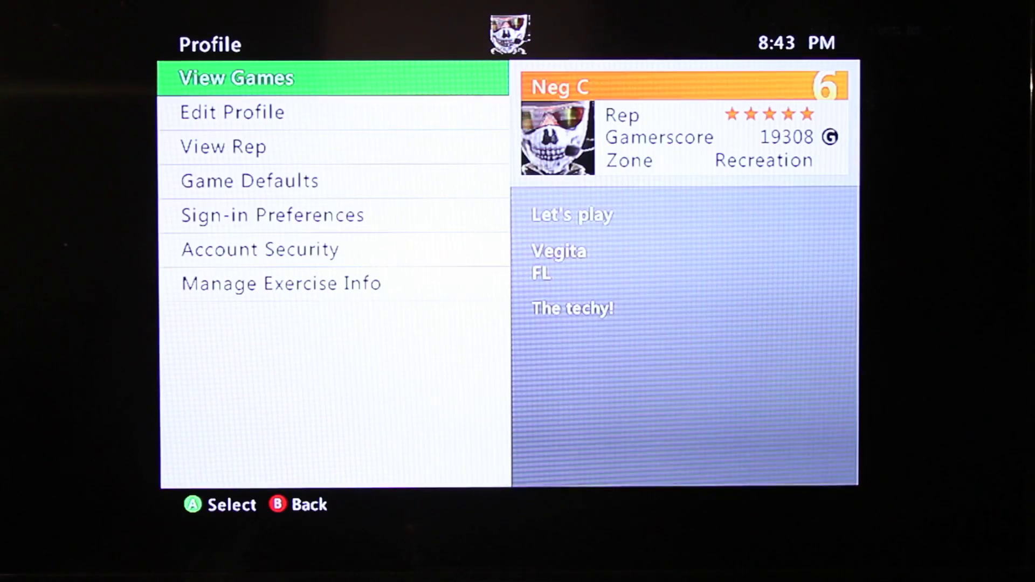
# Select Location in Edit Profile to bring up the Personal Profile visibility notice
pyautogui.press('Down')
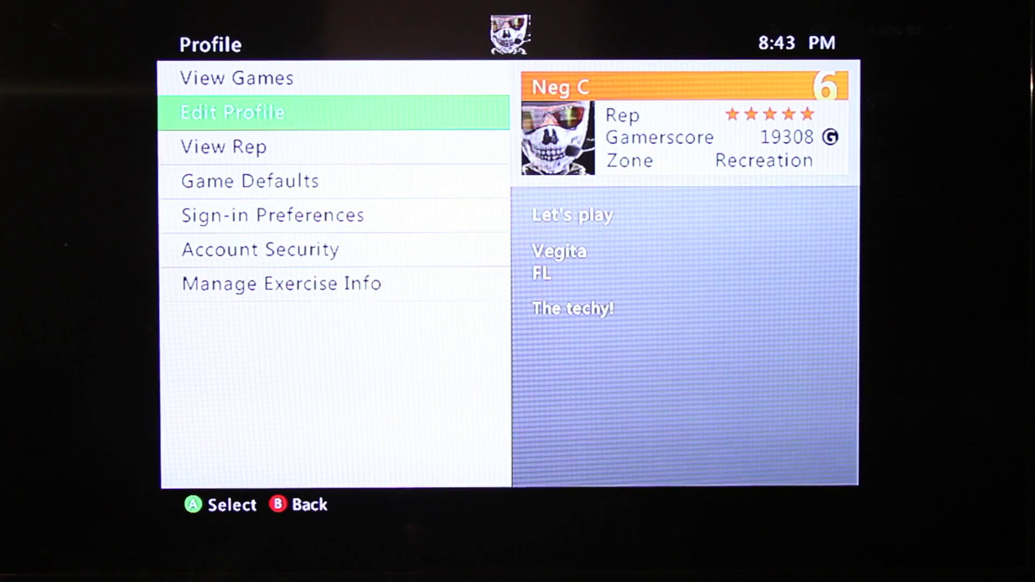
pyautogui.press('Return')
pyautogui.press('Down')
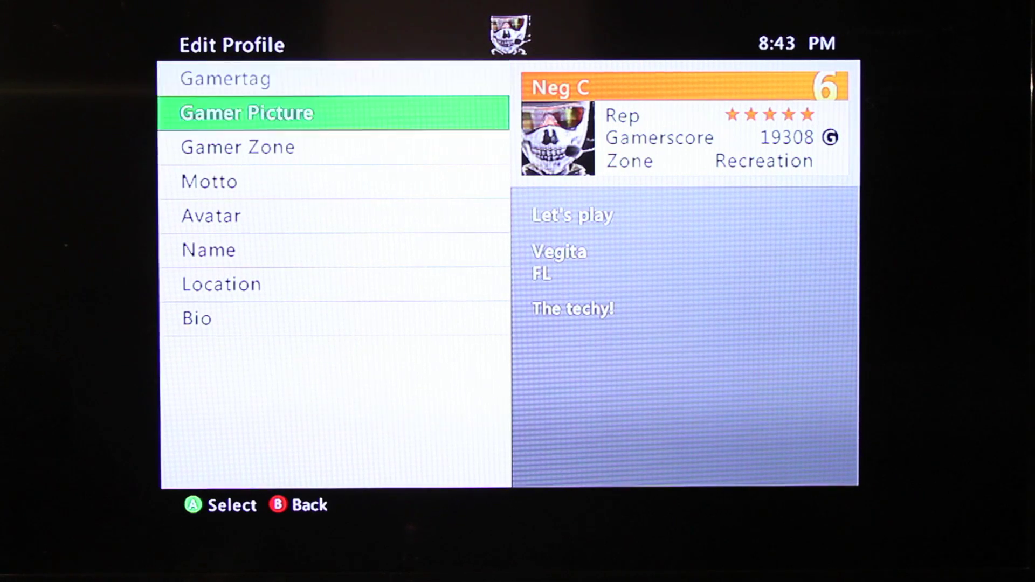
pyautogui.press('Down')
pyautogui.press('Down')
pyautogui.press('Down')
pyautogui.press('Down')
pyautogui.press('Down')
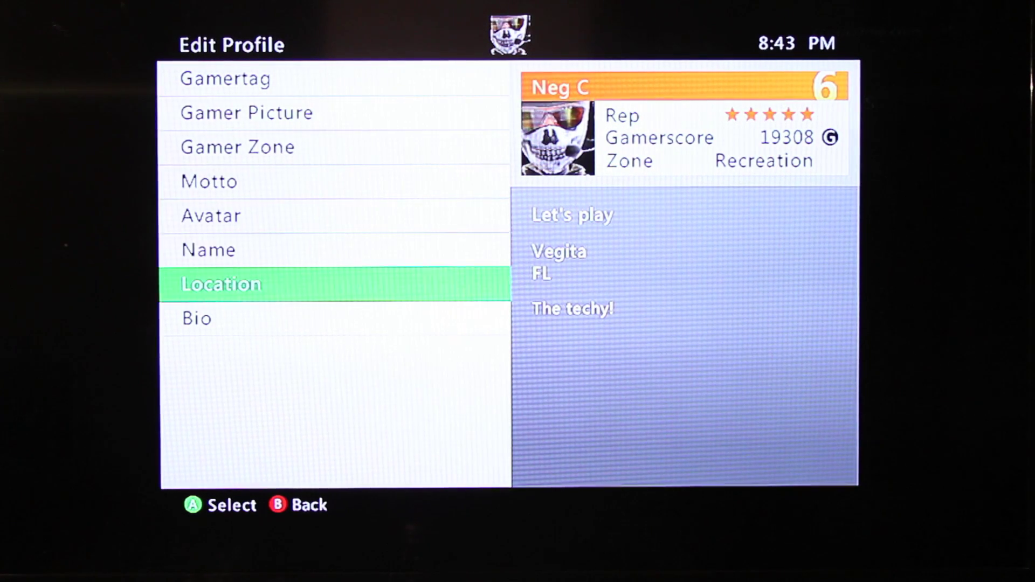
pyautogui.press('Return')
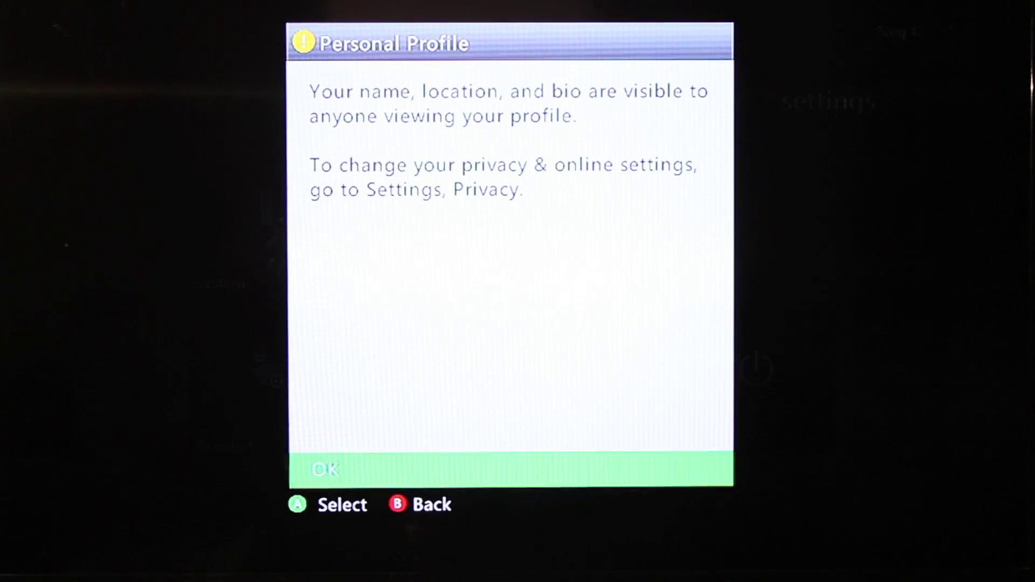
# Accept the visibility notice and erase the old location text FL
pyautogui.press('Return')
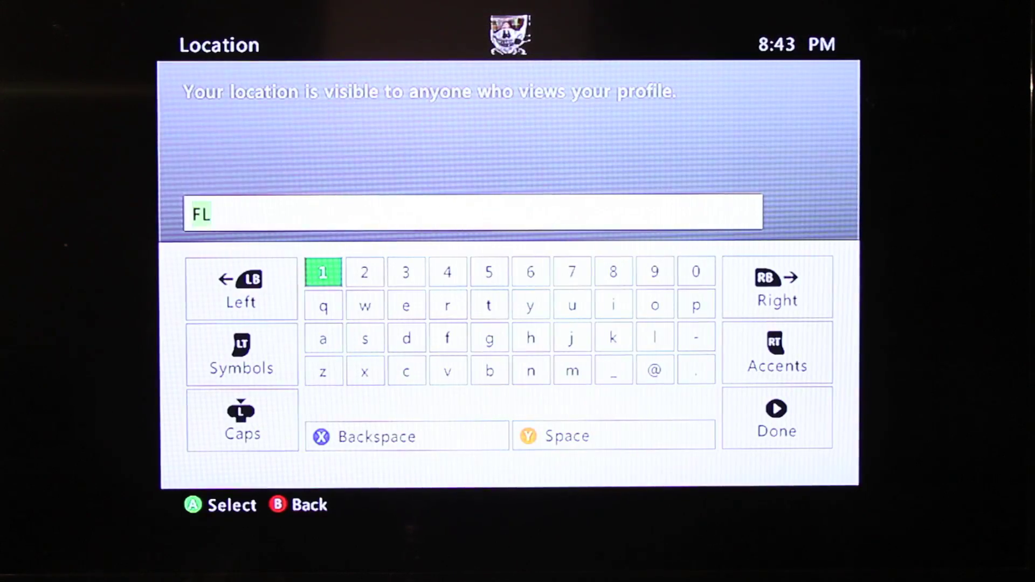
pyautogui.press('Down')
pyautogui.press('Right')
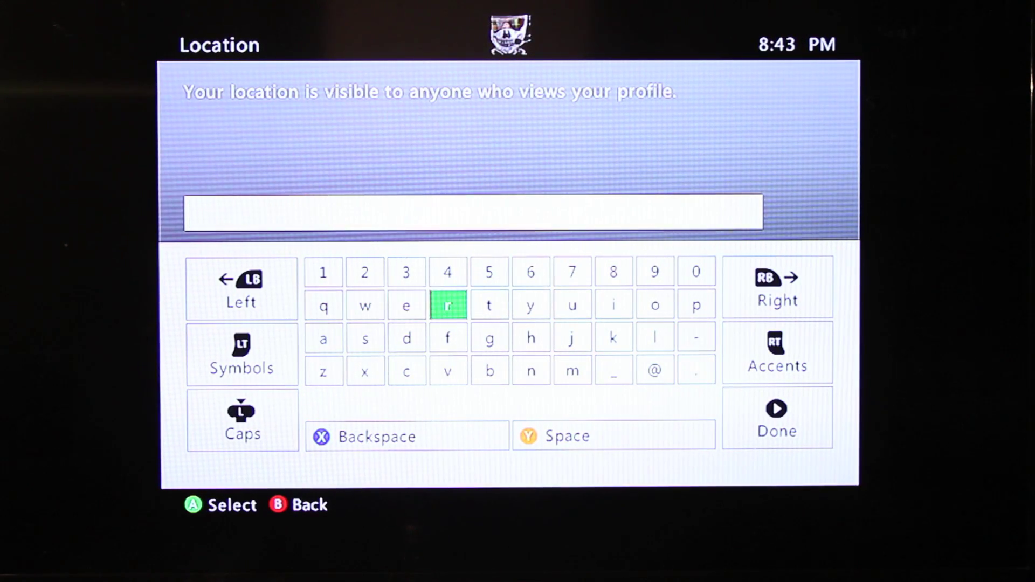
pyautogui.press('Right')
pyautogui.press('Right')
# Enter the new location 'Ny' with a capital N and confirm with Done
pyautogui.press('Left')
pyautogui.press('Down')
pyautogui.press('Down')
pyautogui.press('Return')
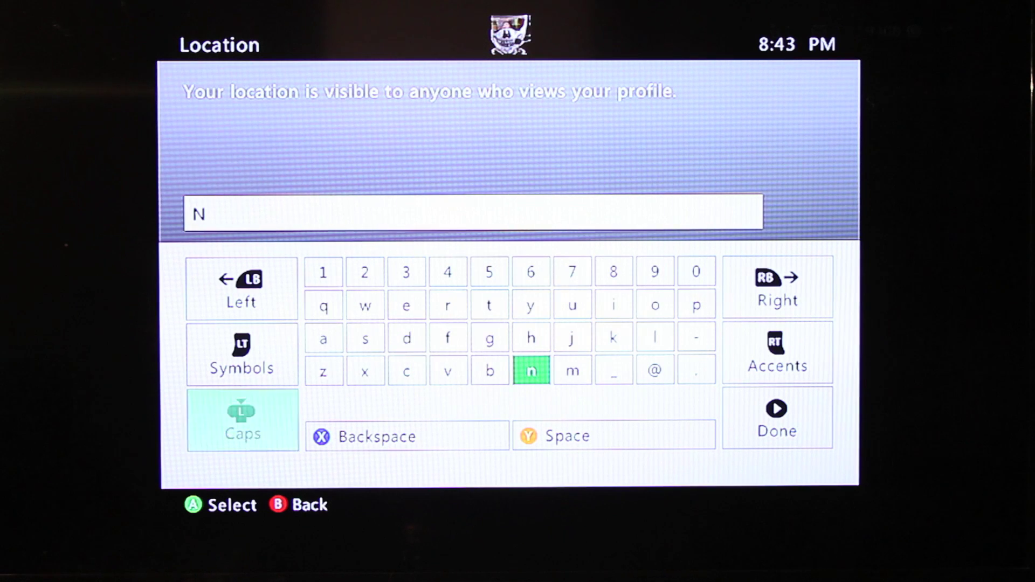
pyautogui.press('Up')
pyautogui.press('Up')
pyautogui.press('Right')
pyautogui.press('Right')
pyautogui.press('Right')
pyautogui.press('Right')
pyautogui.press('Right')
pyautogui.press('Down')
pyautogui.press('Down')
pyautogui.press('Return')
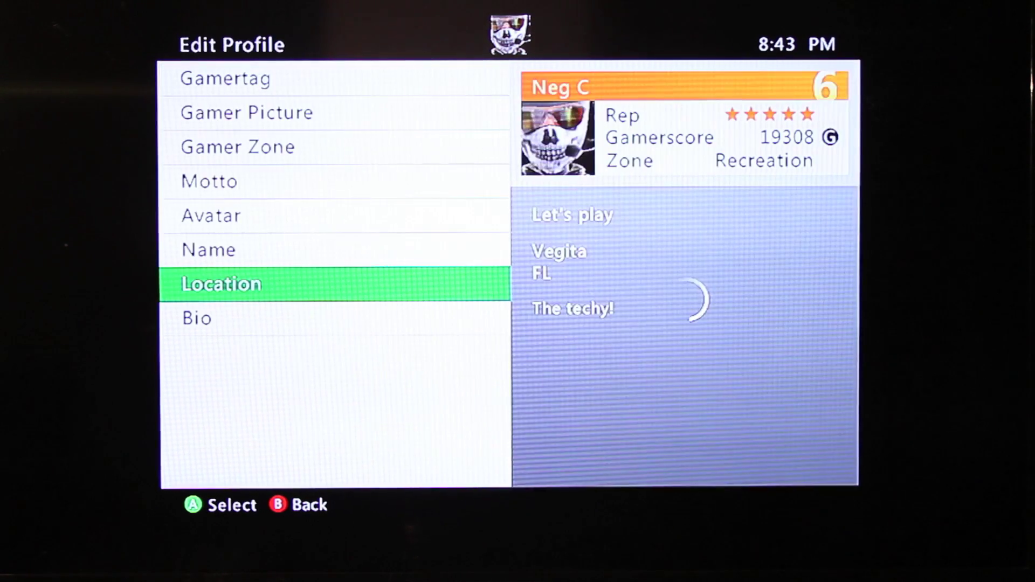